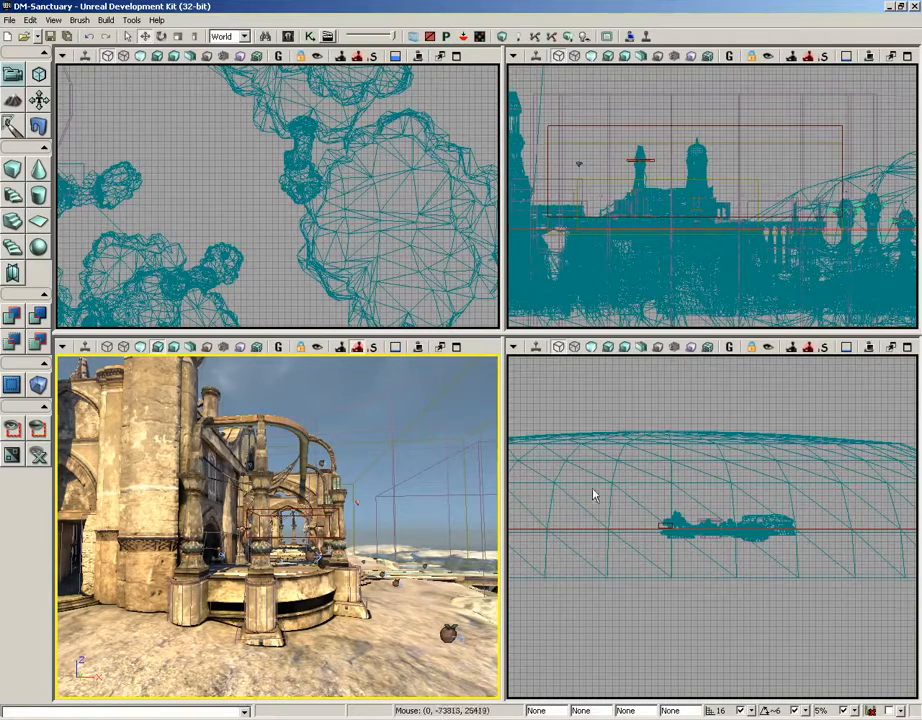
Step: Switch to the browser and examine the Console Commands documentation page's command lists, then minimise the browser
left_click(554, 719)
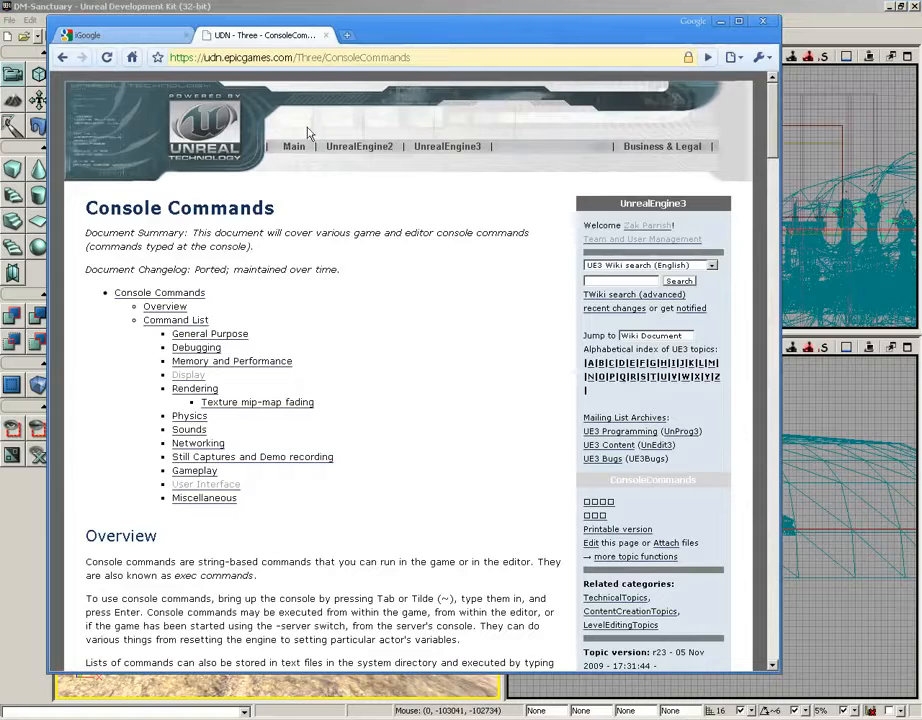
left_click_drag(205, 57, 411, 57)
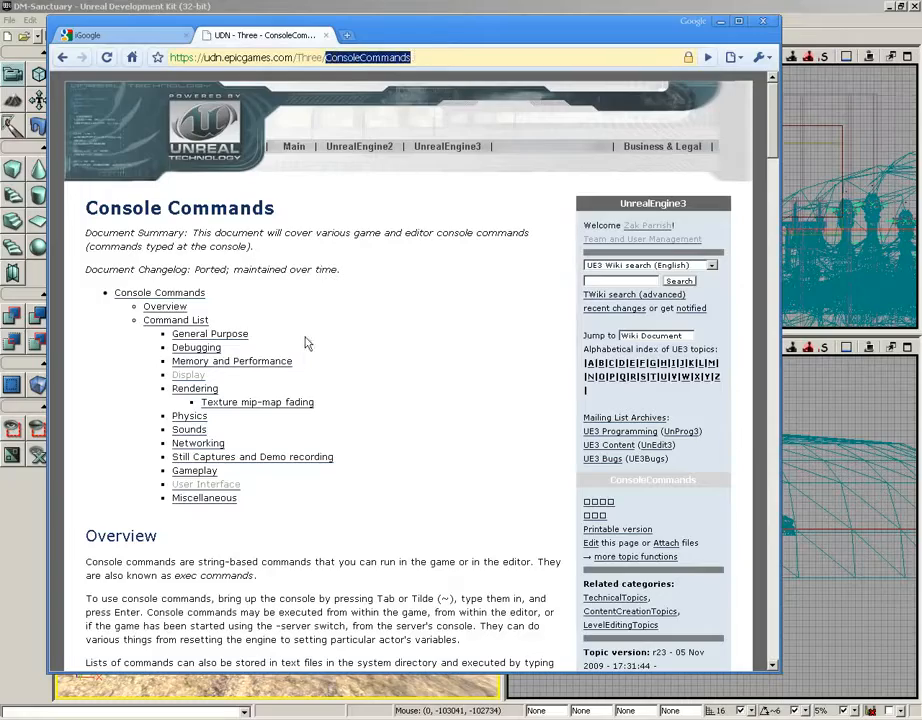
scroll(311, 333, "down", 4)
scroll(311, 323, "down", 7)
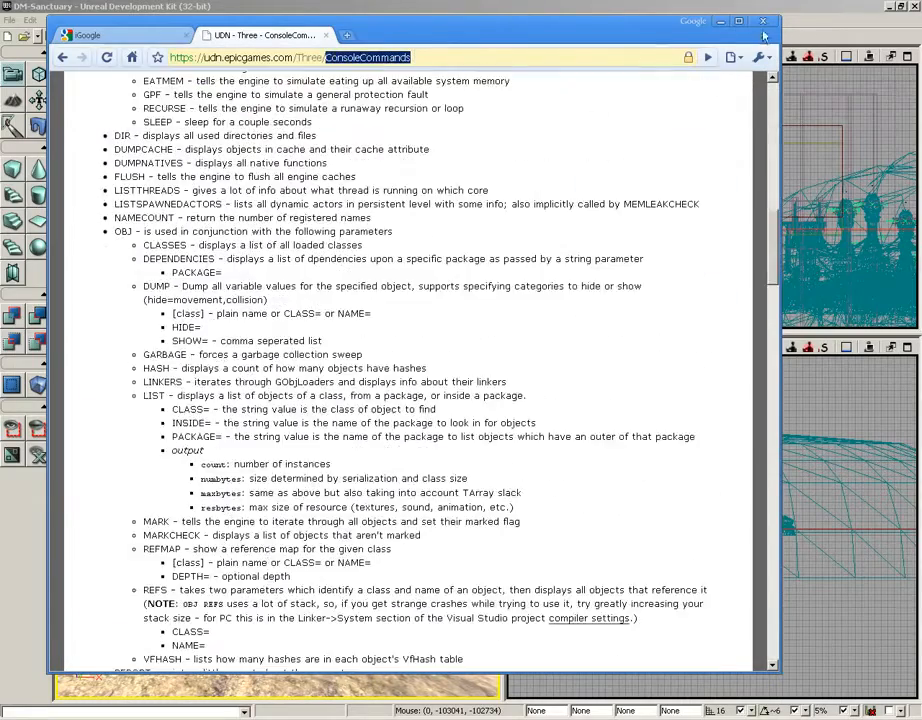
scroll(451, 345, "down", 3)
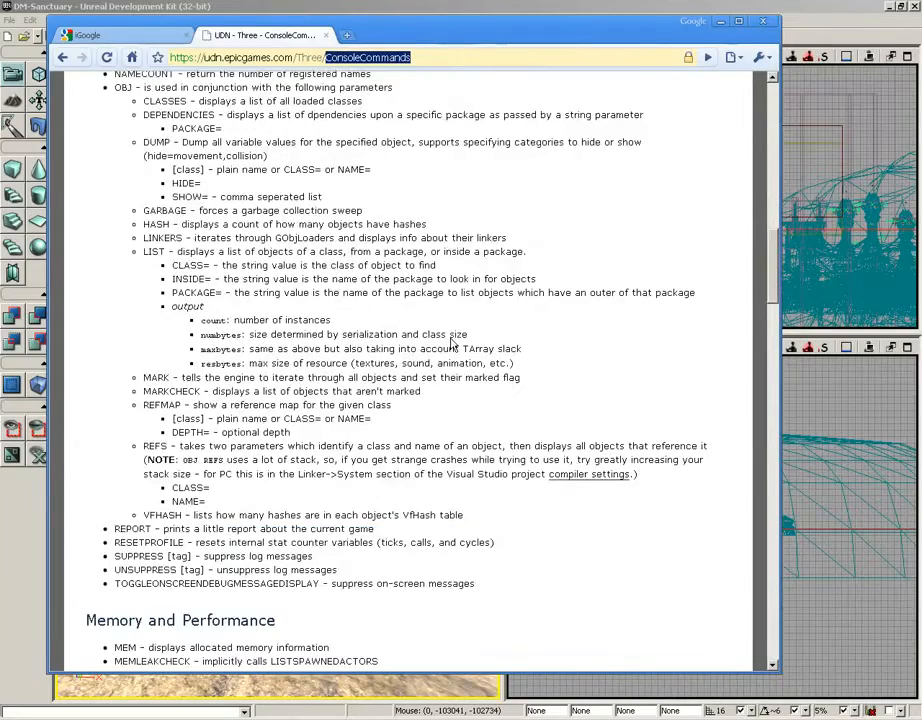
left_click(722, 23)
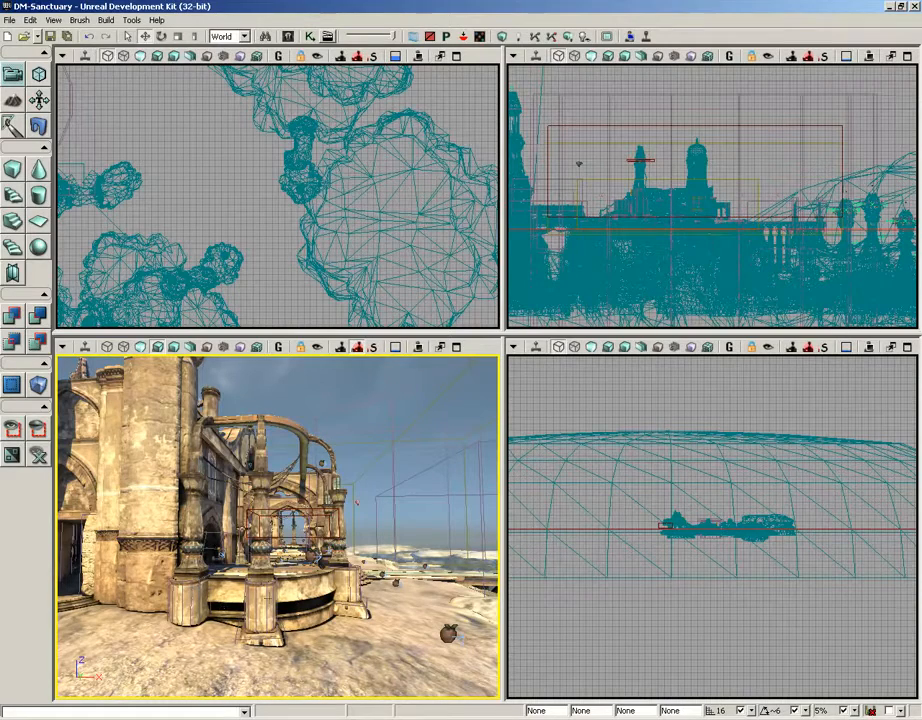
Step: Select both halves of the front pillar base together with half of the neighbouring pillar base and the apple-shaped actor
left_click_drag(266, 602, 262, 510)
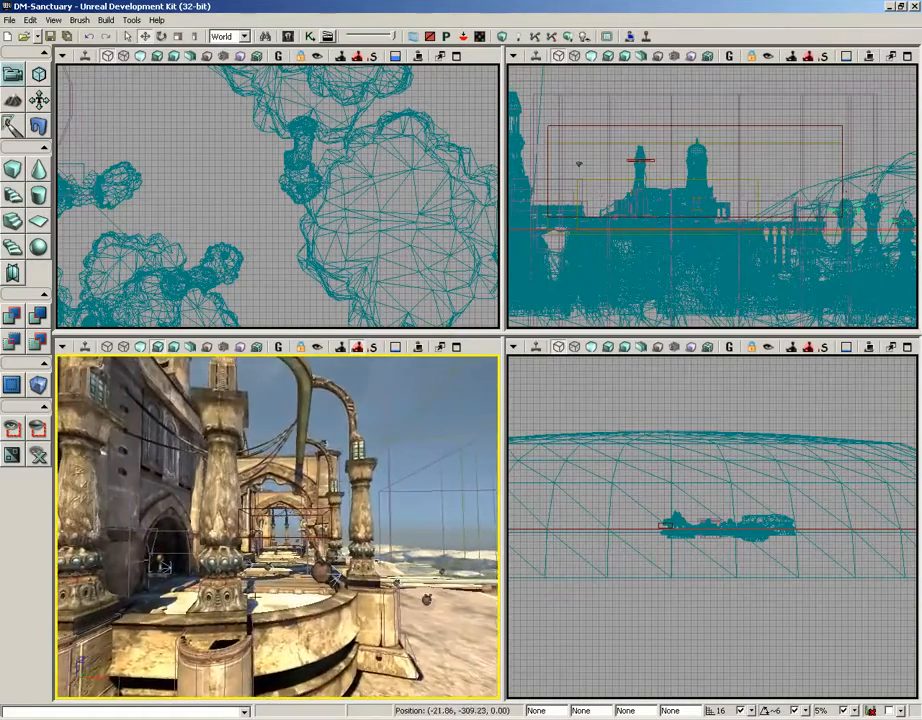
right_click_drag(266, 602, 222, 636)
right_click_drag(284, 582, 288, 632)
left_click_drag(288, 632, 284, 582)
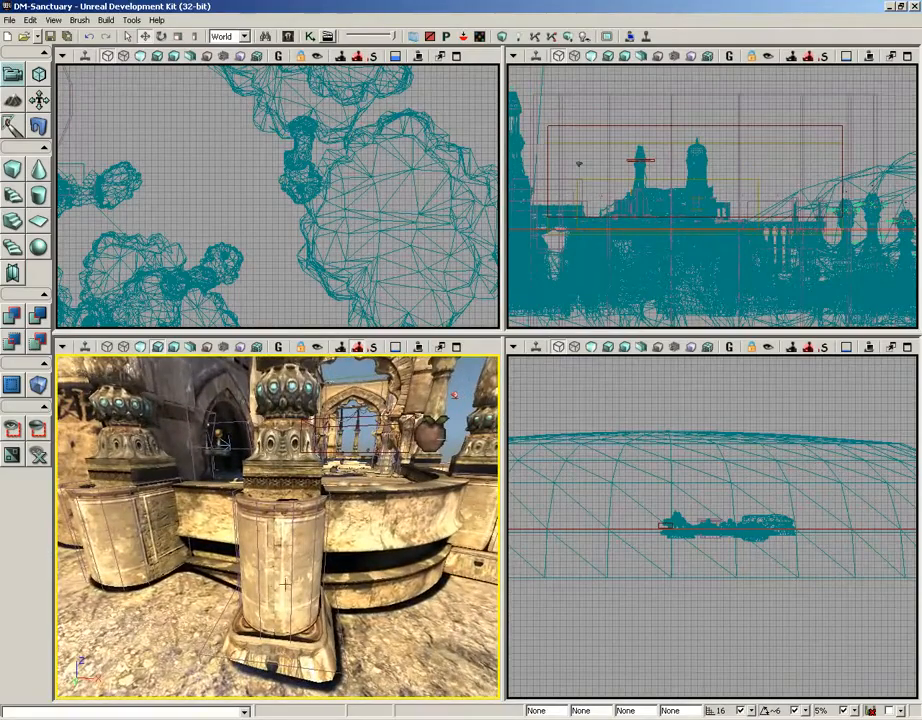
left_click(298, 551)
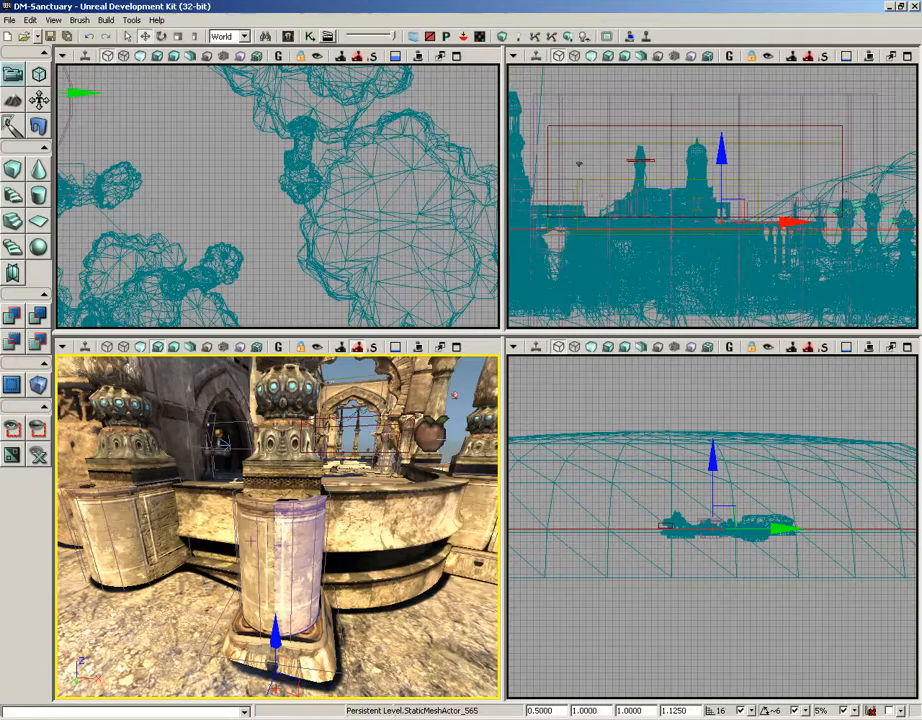
left_click(251, 541, "ctrl")
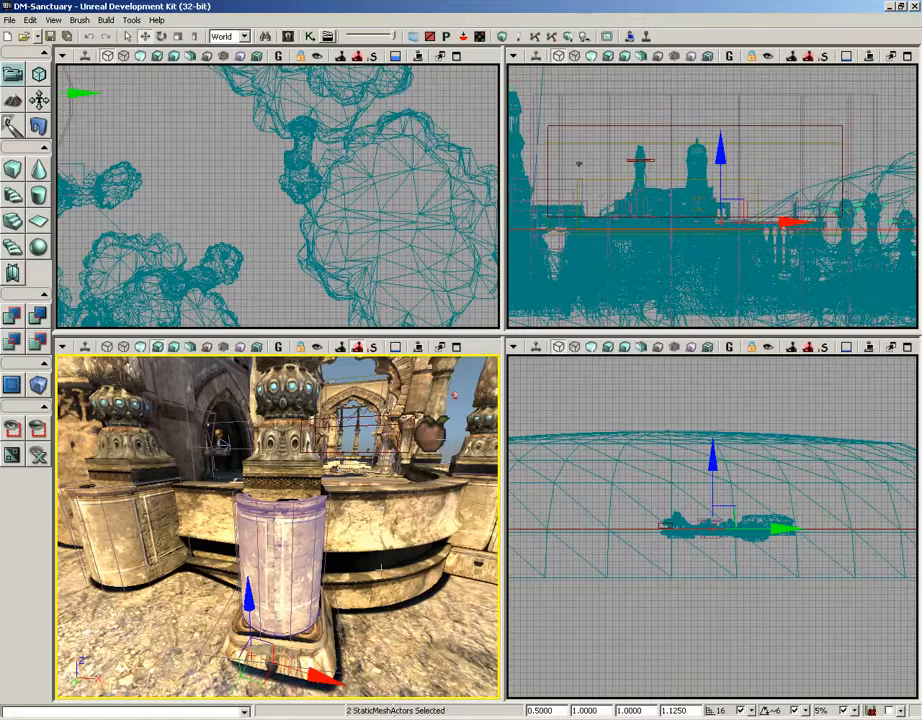
left_click(158, 525, "ctrl")
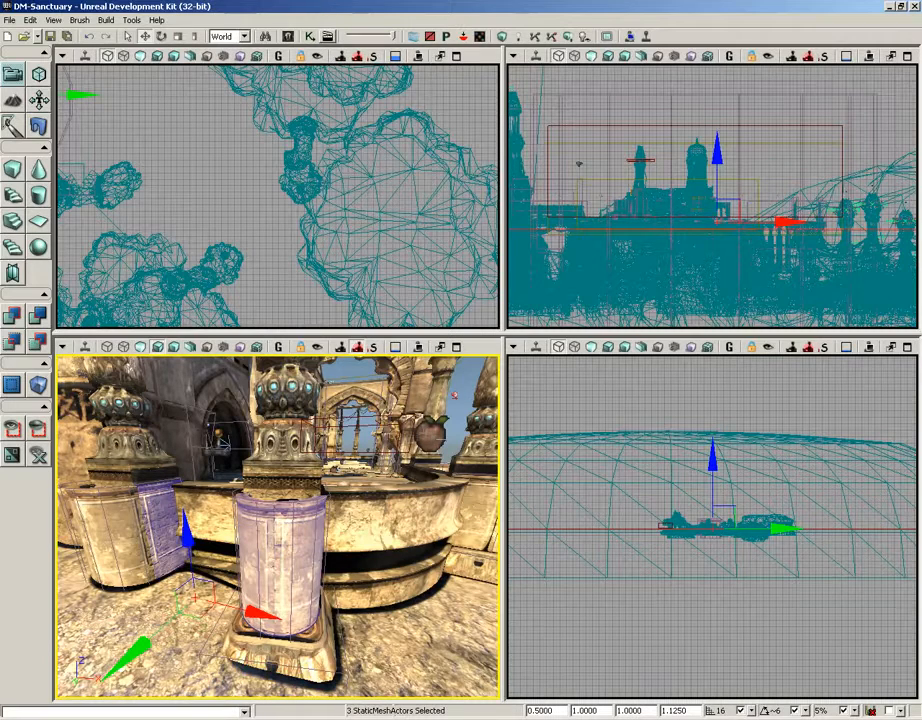
left_click(427, 433, "ctrl")
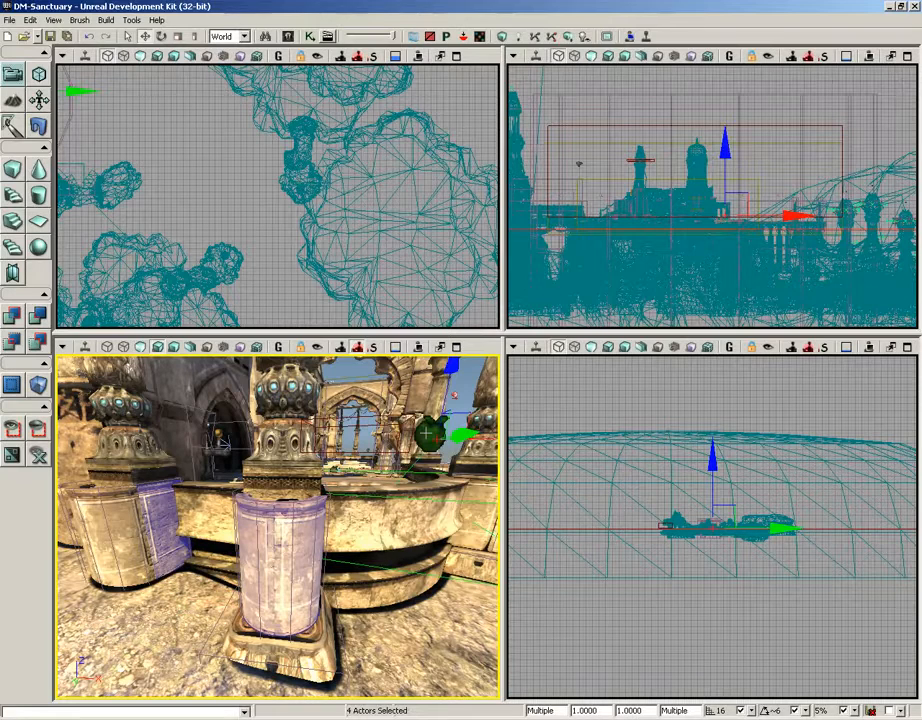
Step: Reduce the selection to a single half of the front pillar base and view it with its move widget
left_click(305, 548)
left_click_drag(348, 565, 350, 592)
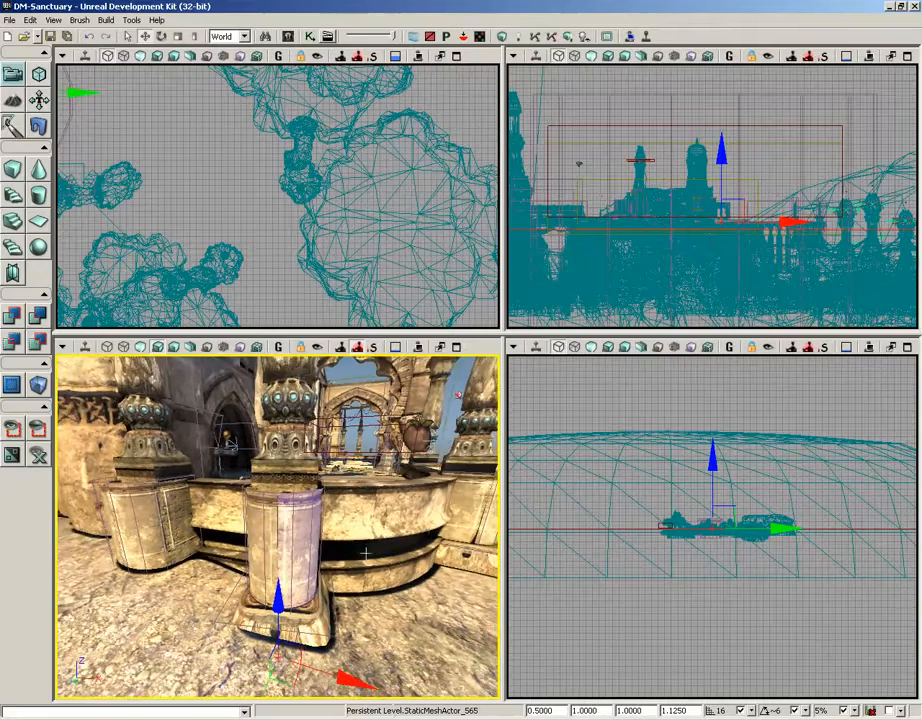
right_click_drag(364, 555, 362, 585)
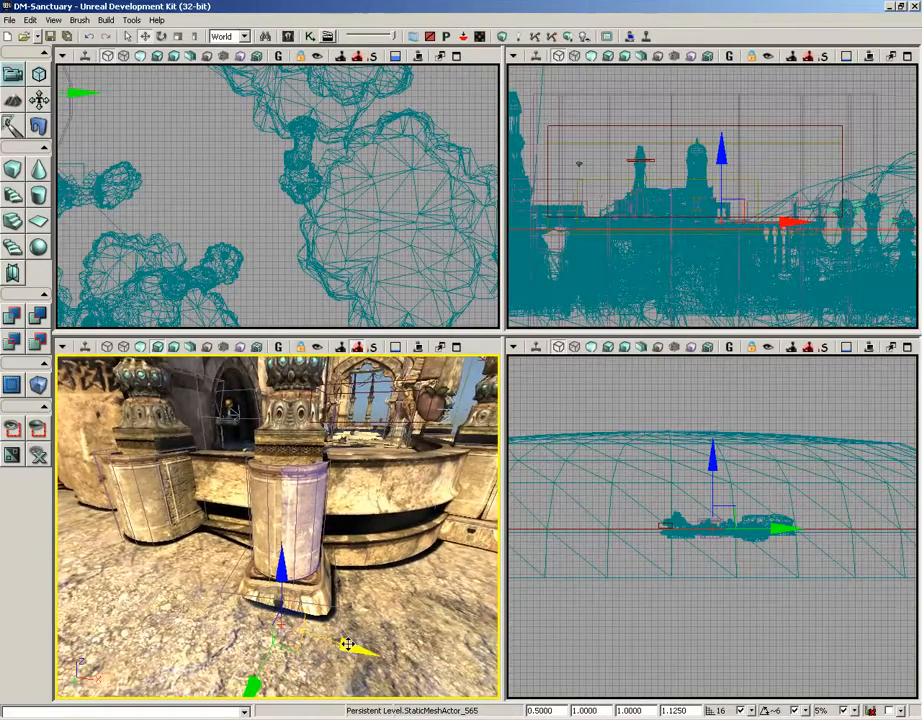
left_click_drag(344, 645, 325, 622)
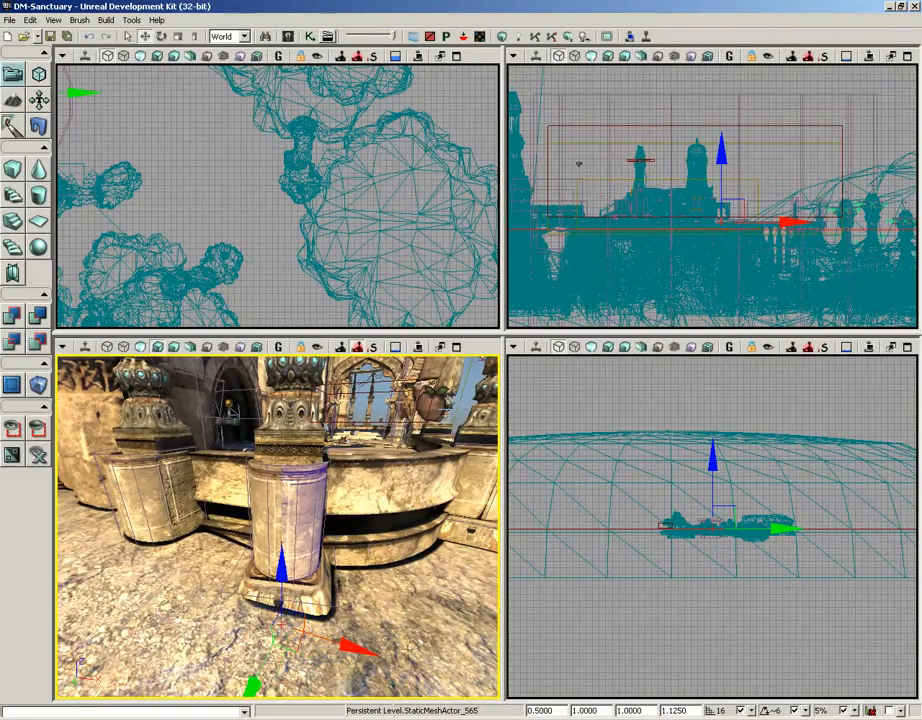
mouse_move(281, 571)
left_mouse_down()
mouse_move(280, 493)
mouse_move(276, 560)
left_mouse_up()
Step: Select the tall stone column beside the arched wall and view it up to its capital
right_click_drag(278, 527, 304, 476)
left_click(260, 507)
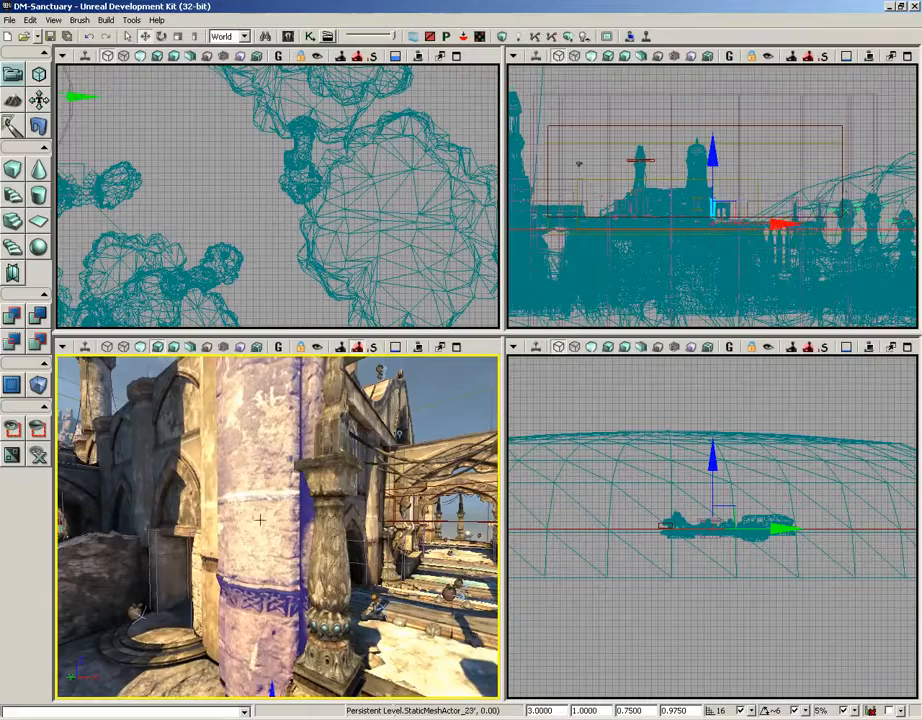
right_click_drag(260, 507, 215, 510)
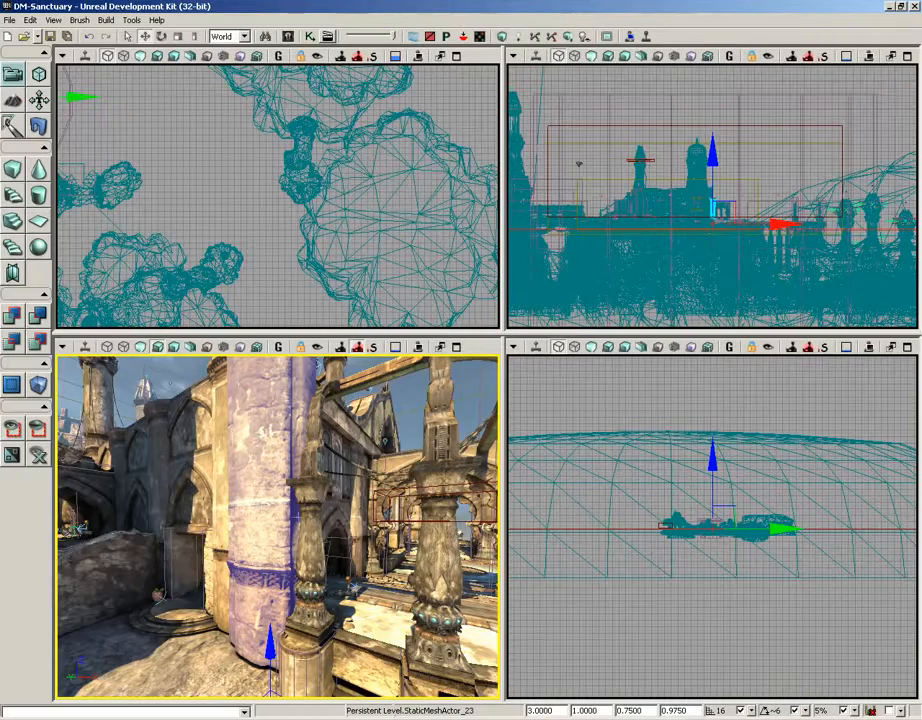
middle_click_drag(260, 505, 256, 385)
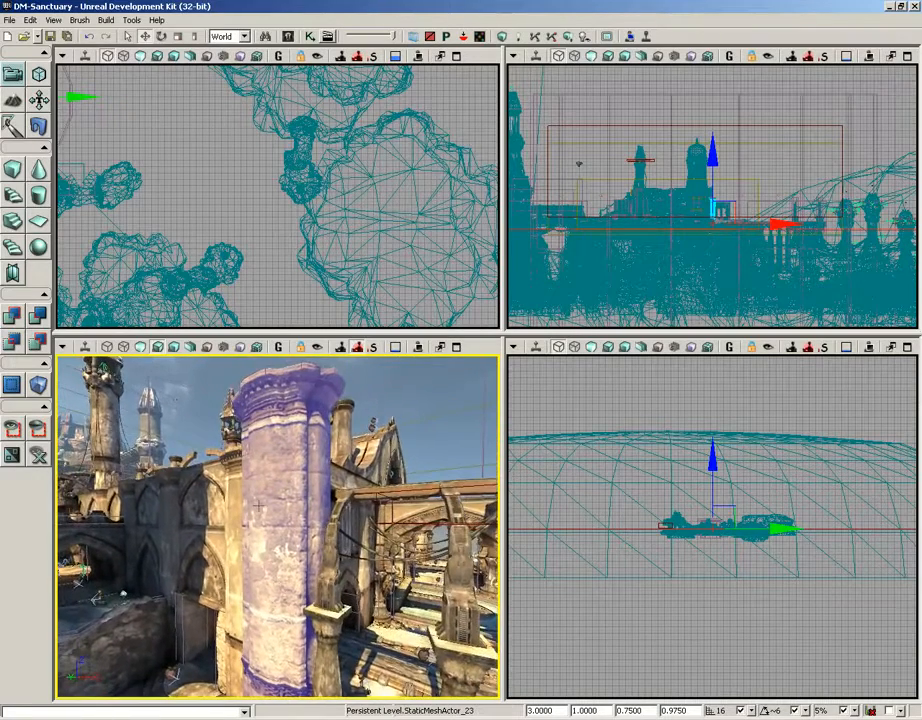
left_click_drag(259, 506, 259, 538)
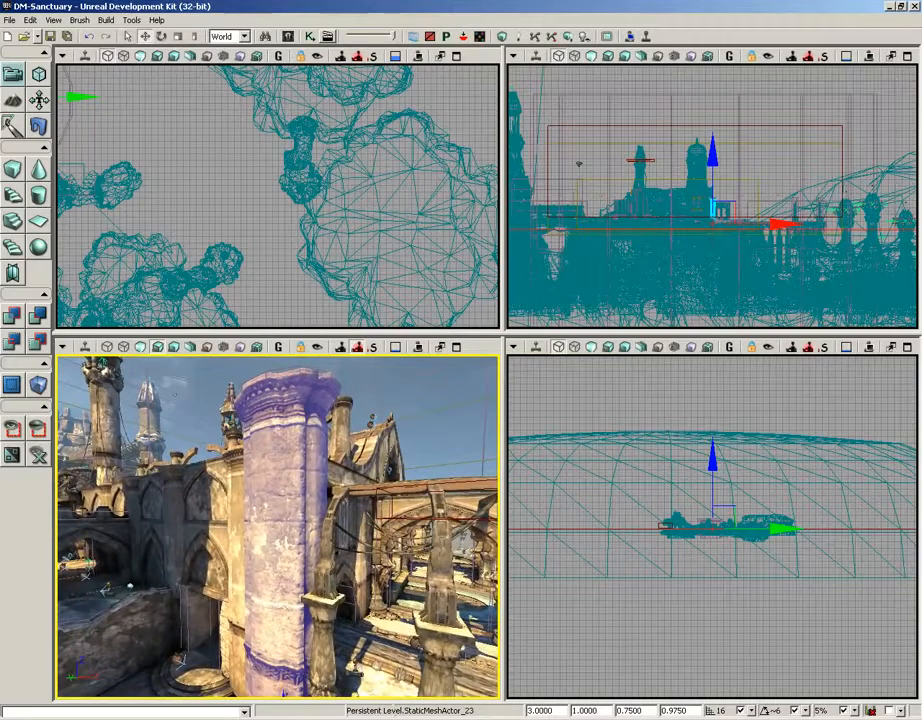
Step: Set the tall column's uniform DrawScale to 1
left_click_drag(555, 711, 525, 713)
middle_click_drag(470, 620, 470, 685)
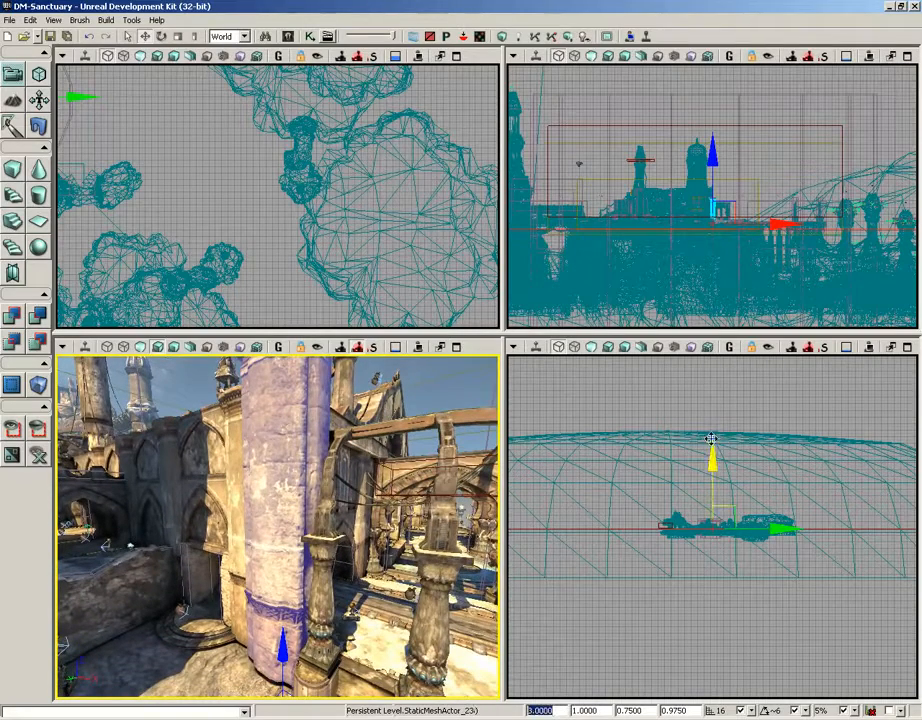
left_click_drag(711, 440, 711, 452)
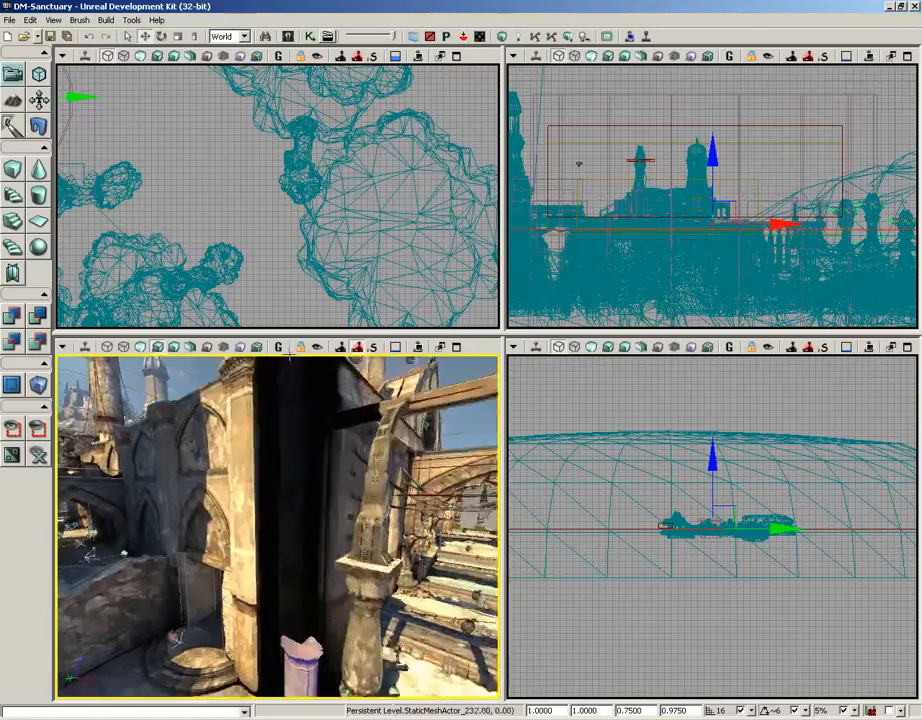
Step: Restore the tall column's uniform DrawScale to 3
right_click_drag(289, 354, 335, 470)
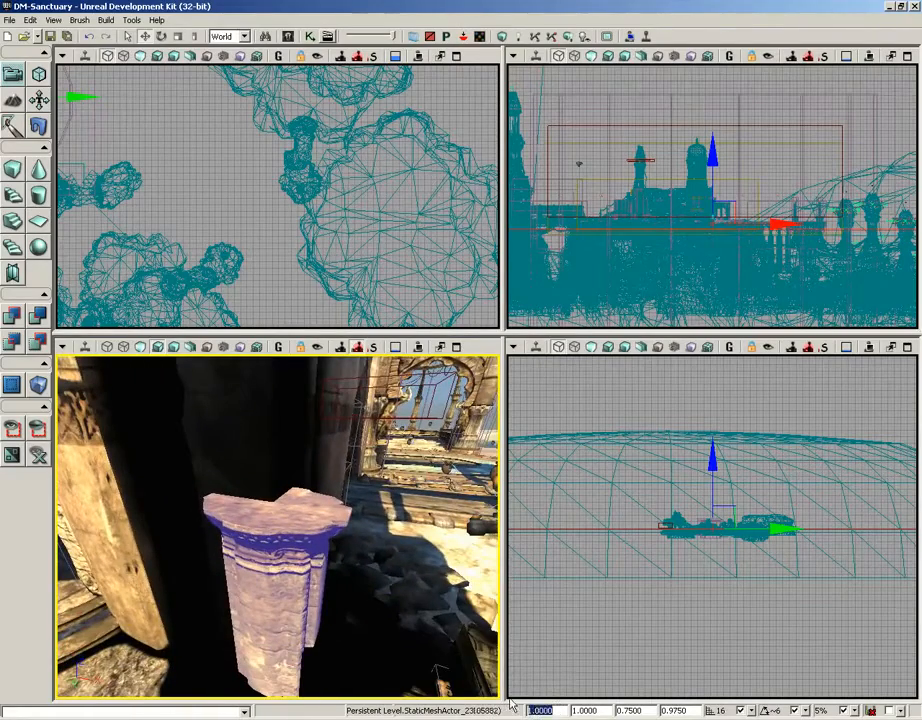
type("3")
key("Return")
left_click_drag(330, 548, 330, 608)
right_click_drag(330, 608, 334, 472)
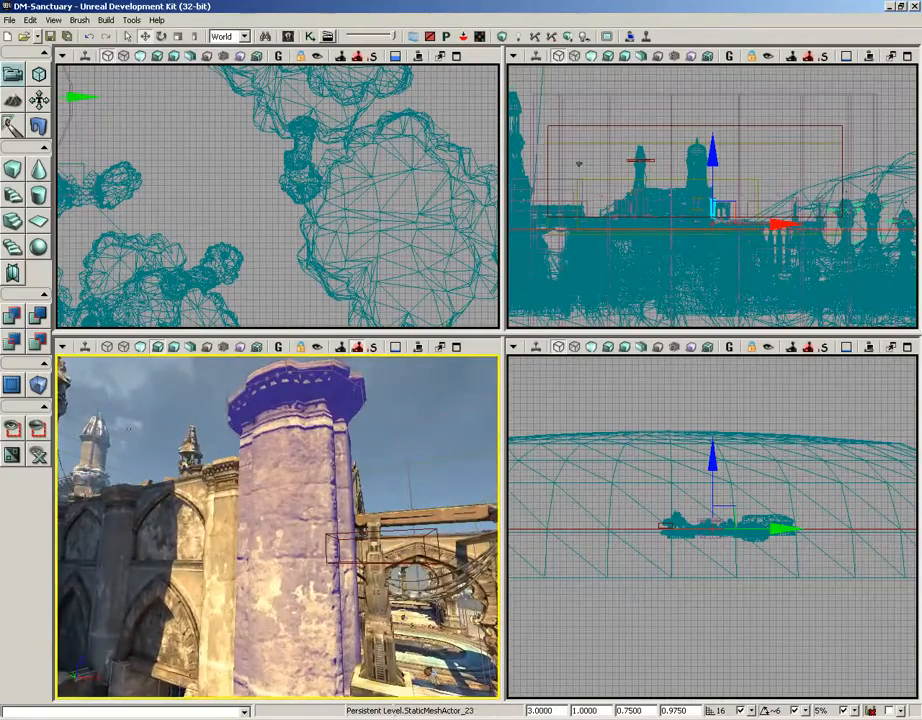
Step: Set the tall column's DrawScale3D Z value to 2 and inspect the column from base to top
left_click_drag(600, 701, 563, 705)
double_click(675, 711)
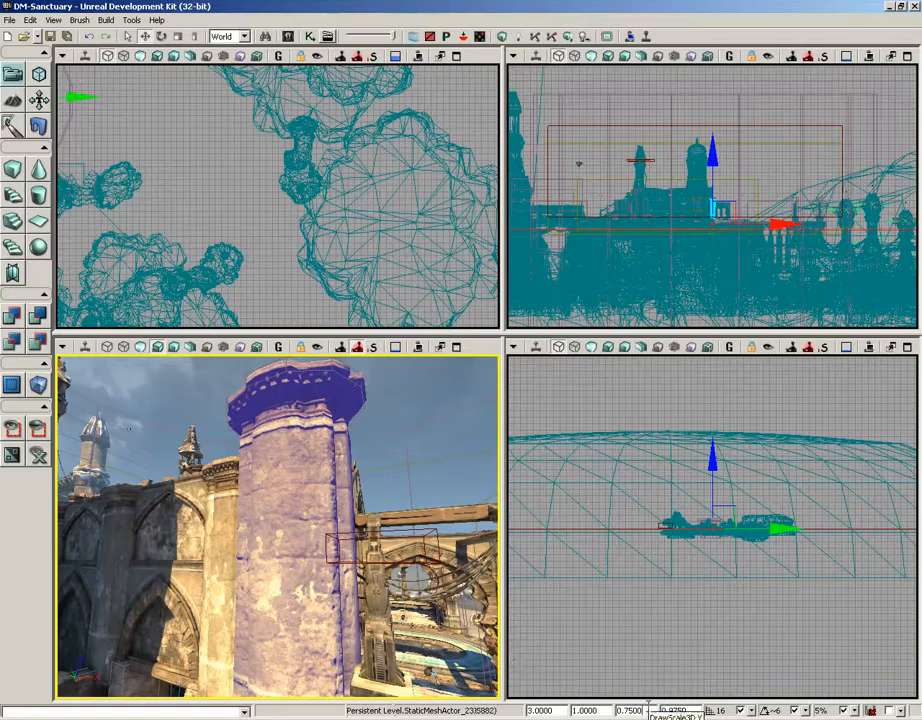
double_click(648, 710)
left_click_drag(698, 710, 643, 711)
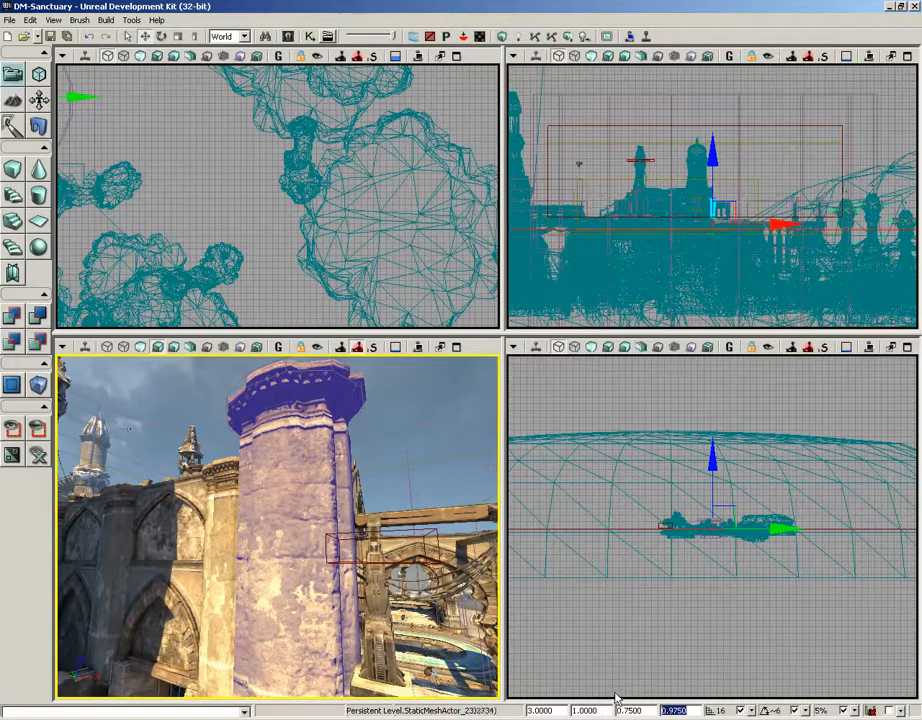
double_click(678, 710)
type("2")
key("Return")
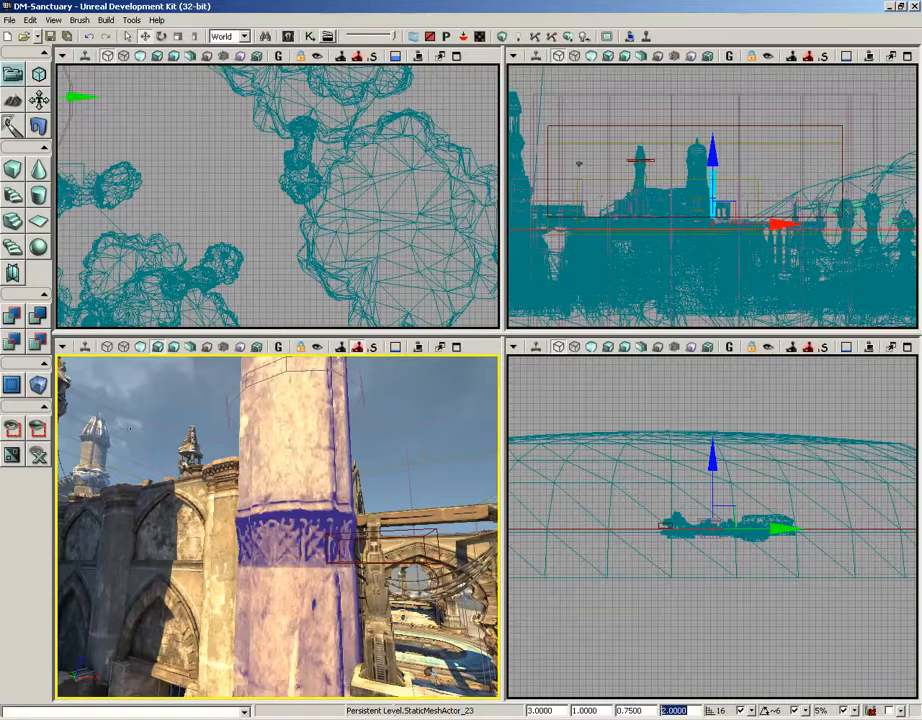
right_click_drag(282, 473, 258, 354)
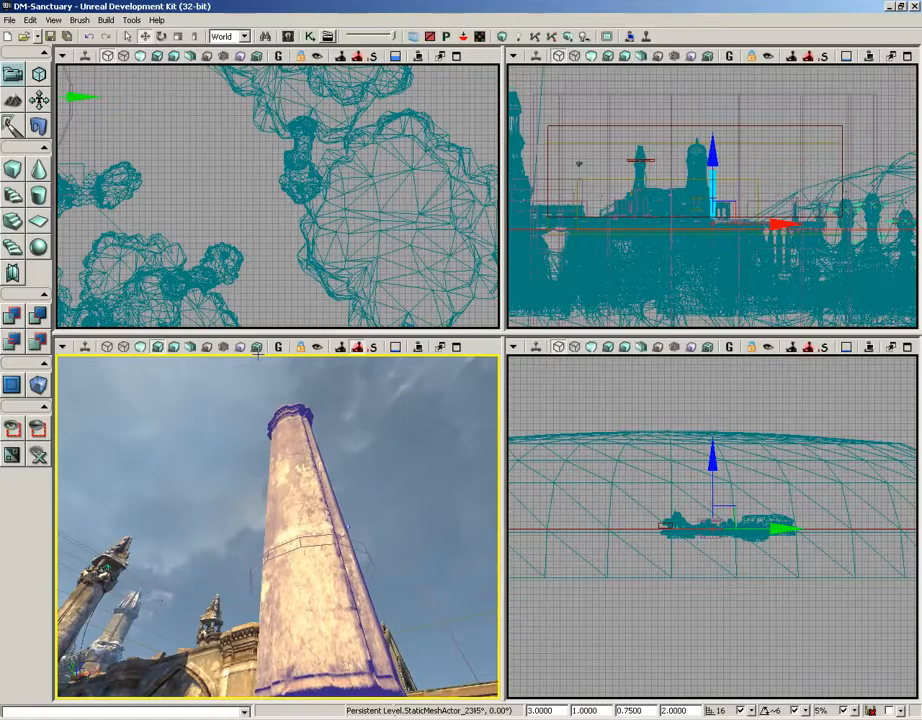
right_click_drag(258, 354, 208, 535)
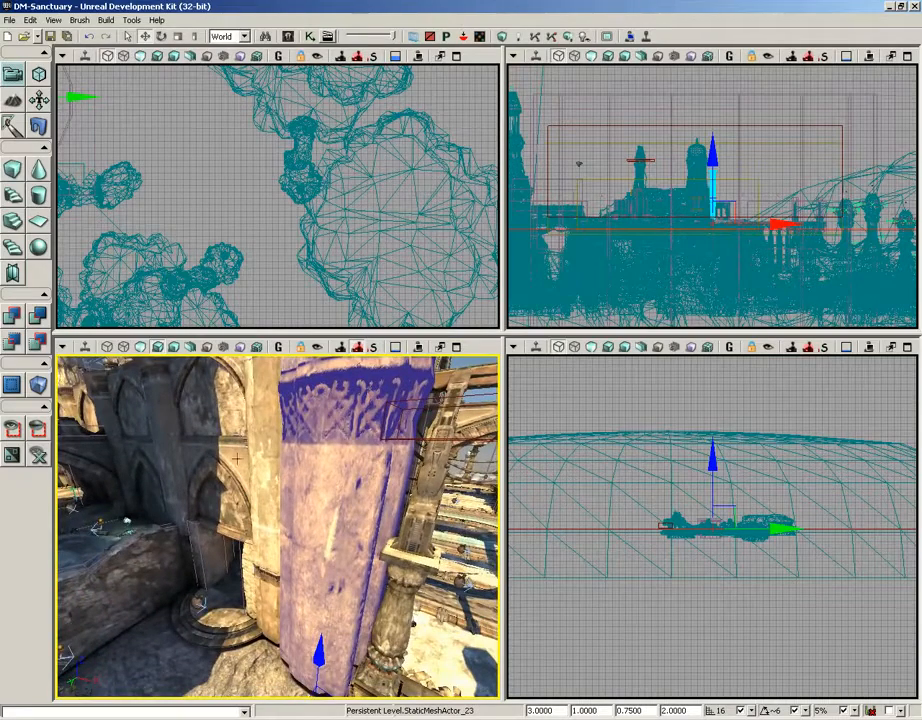
left_click_drag(236, 459, 234, 475)
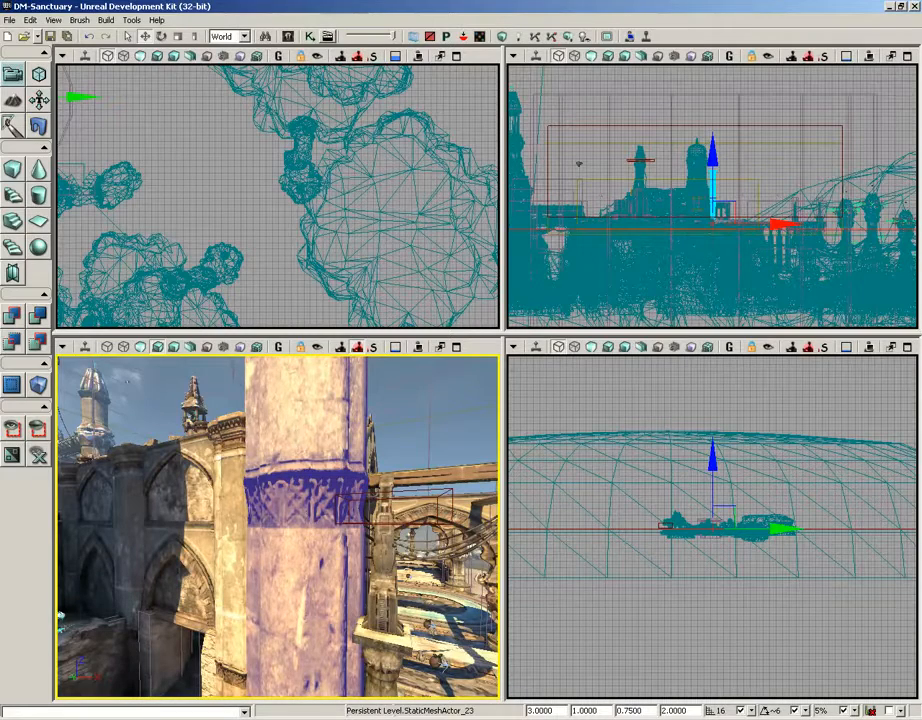
Step: Shift the tall column slightly in the top view and isolate it by hiding all unselected actors
left_click_drag(296, 434, 370, 434)
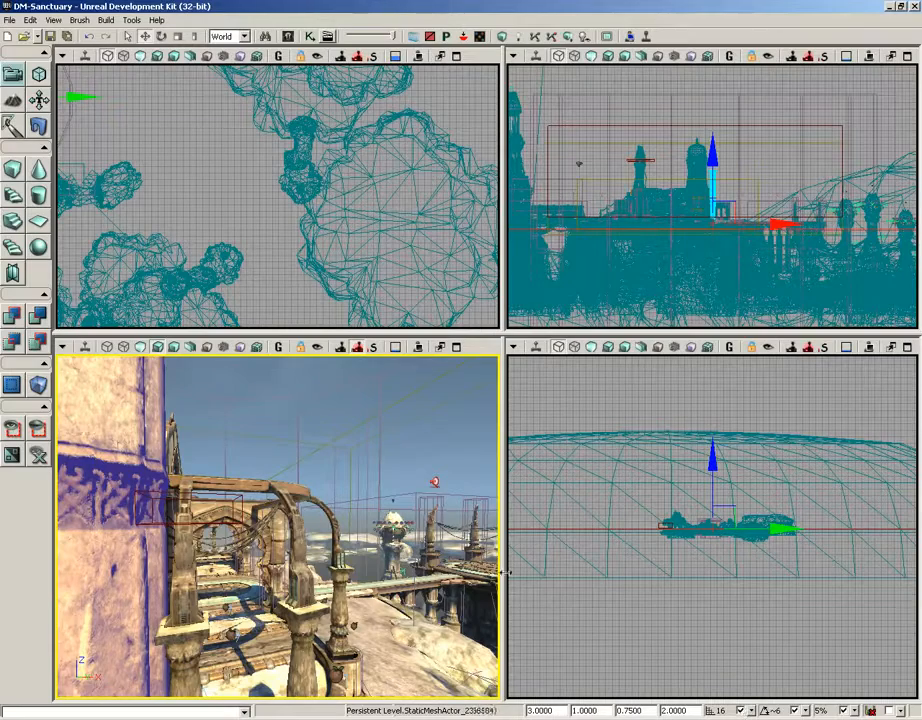
left_click_drag(168, 142, 244, 171)
scroll(327, 230, "down", 4)
scroll(267, 212, "up", 5)
scroll(307, 165, "up", 8)
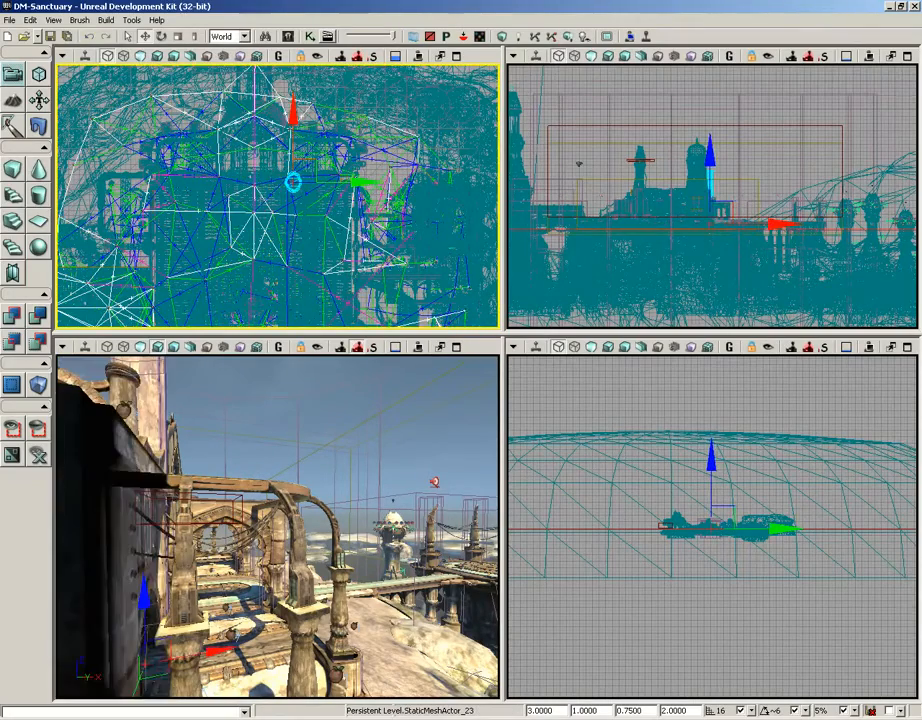
scroll(362, 163, "up", 10)
mouse_move(362, 163)
left_mouse_down()
mouse_move(259, 218)
mouse_move(313, 191)
mouse_move(355, 184)
left_mouse_up()
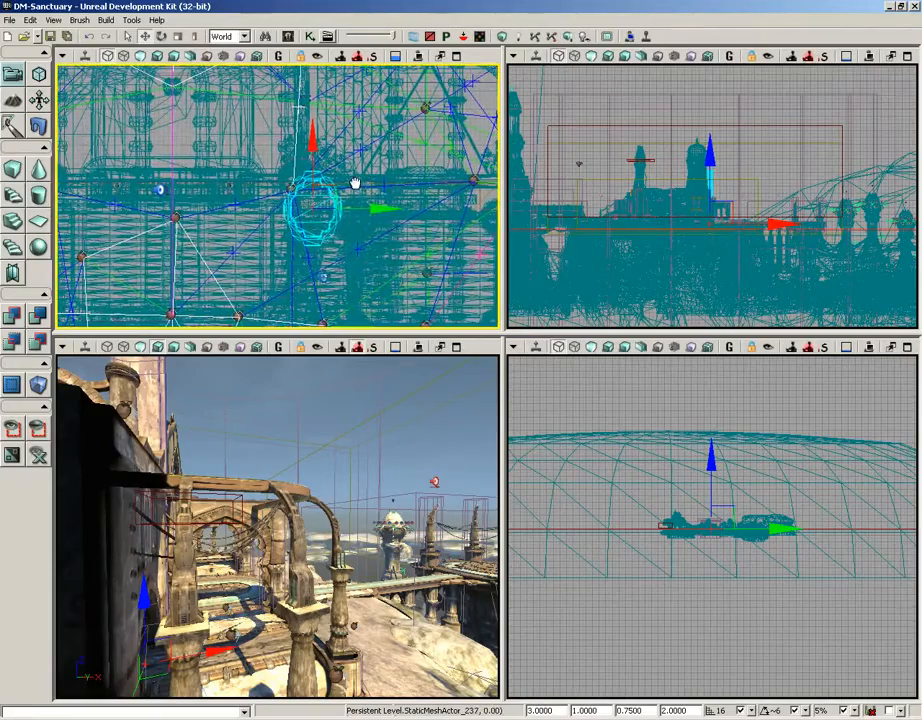
left_click(22, 428)
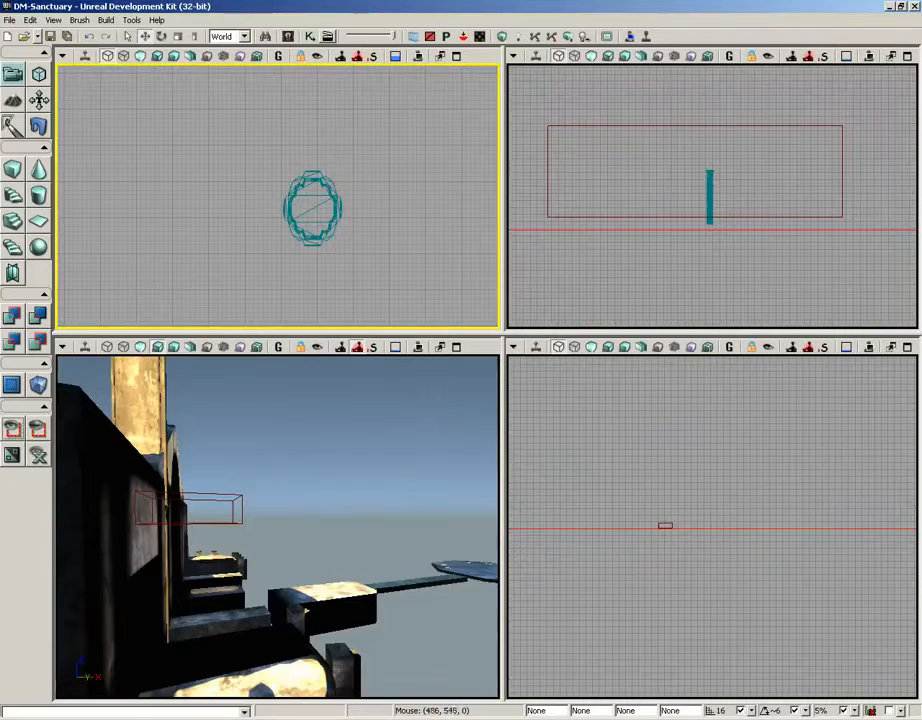
Step: Move the isolated column along the positive Y axis in the top view, and set the drag grid snap to 128
left_click_drag(379, 208, 407, 220)
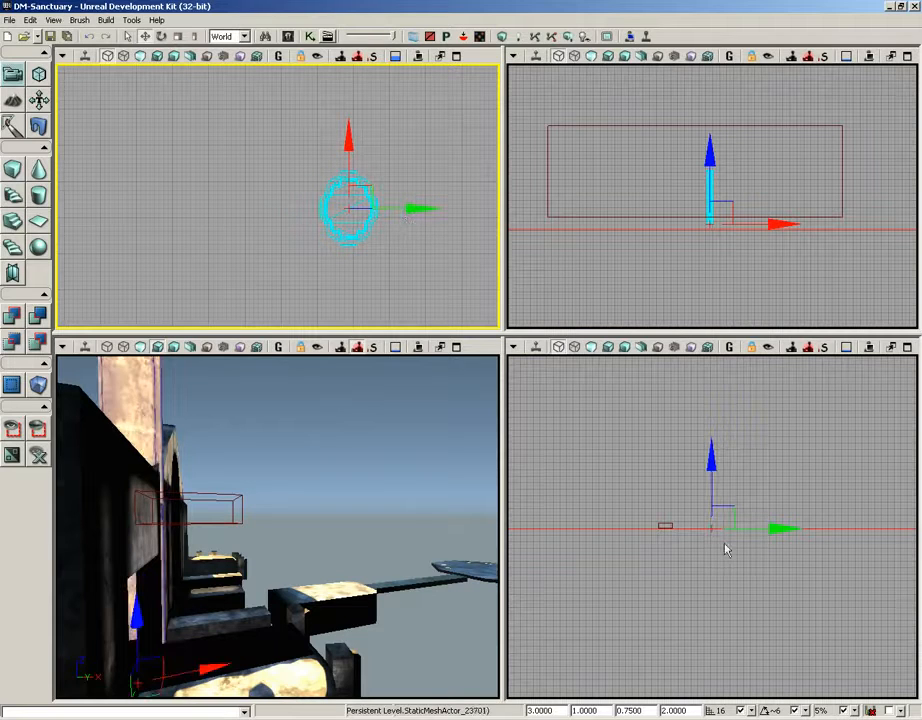
left_click(751, 710)
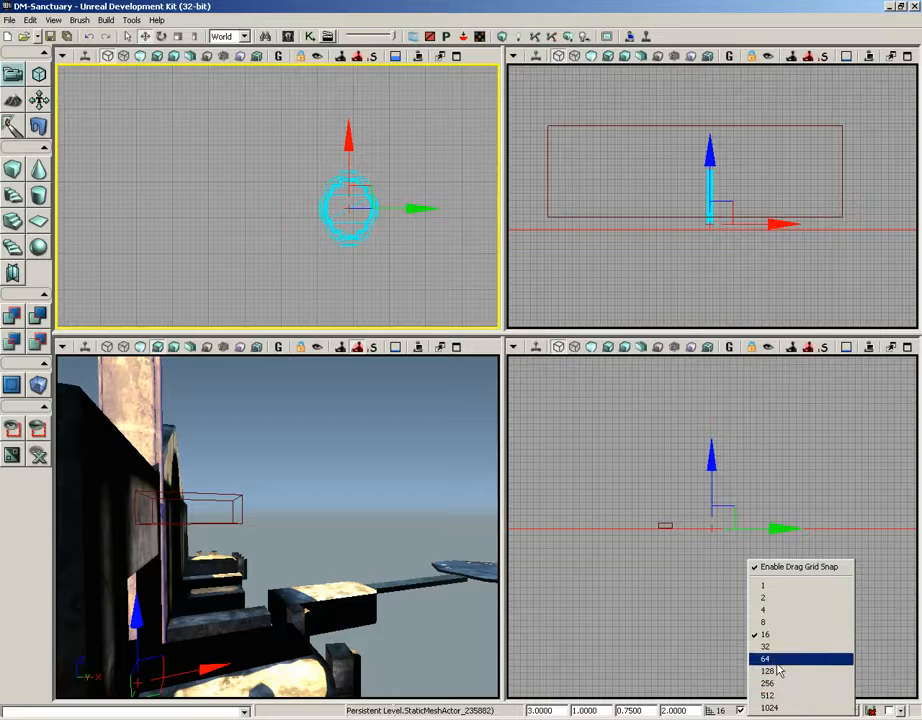
left_click(778, 674)
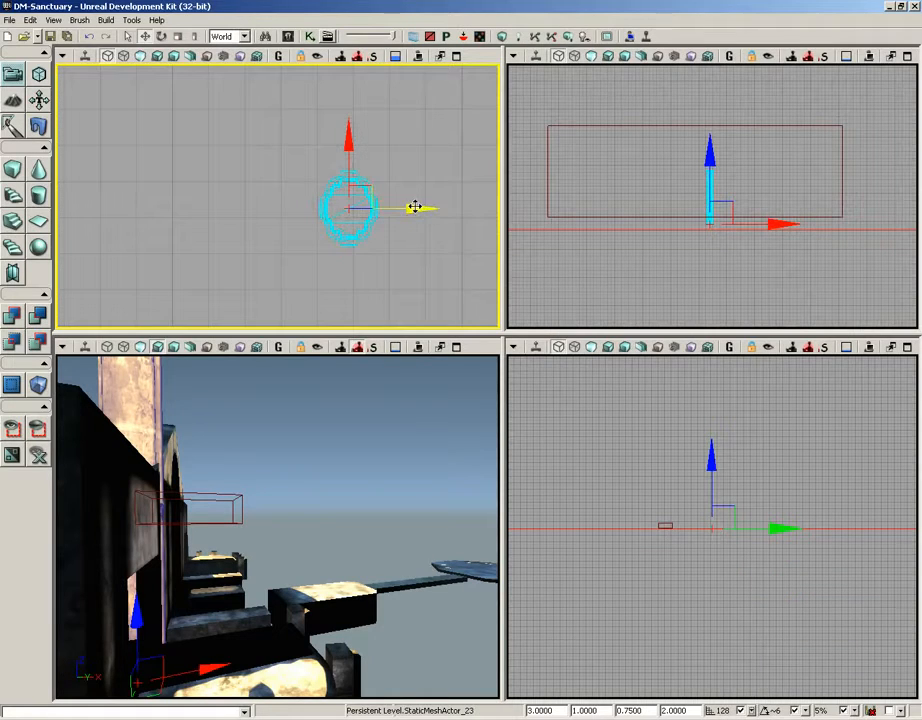
Step: Move the isolated column back and forth along the Y axis in the top view, comparing movement with drag grid snap disabled and enabled
left_click_drag(414, 207, 266, 210)
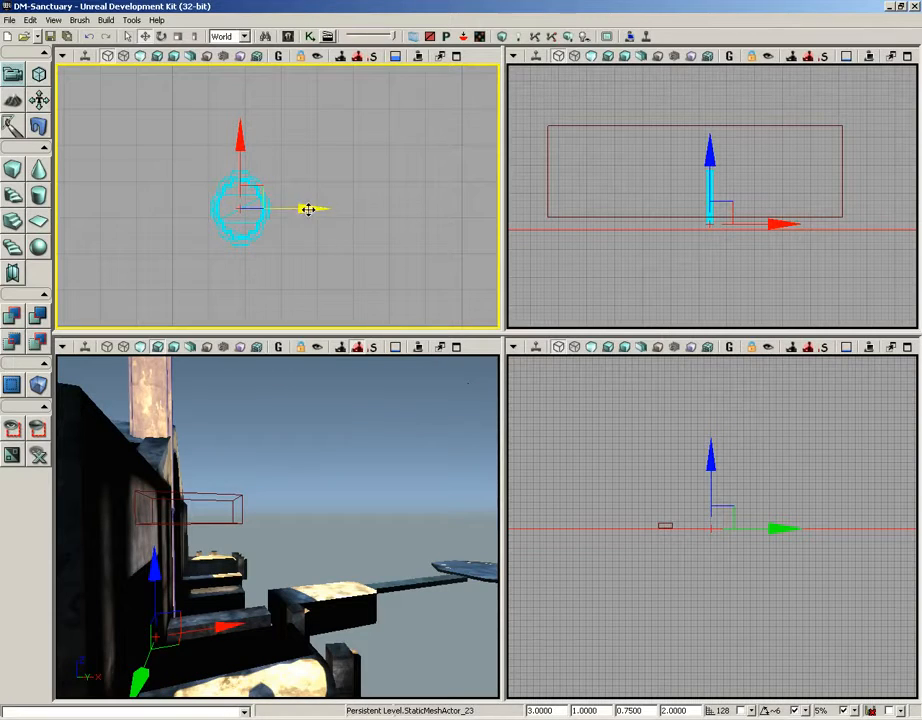
left_click_drag(309, 208, 342, 218)
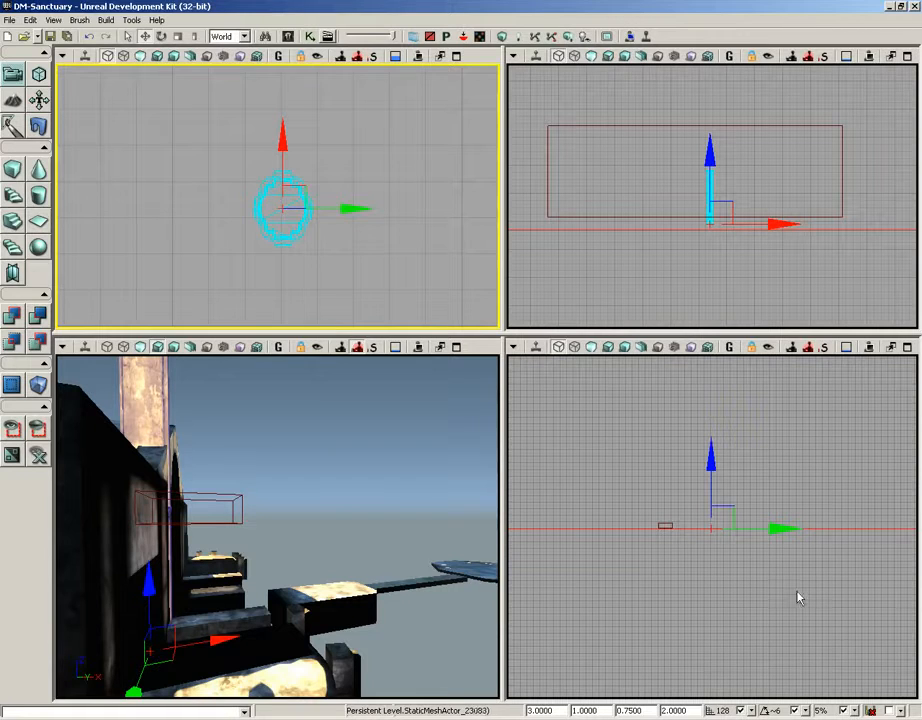
Step: Review the available increments for rotation grid snap and scale grid snap, keeping the current choices
left_click(803, 711)
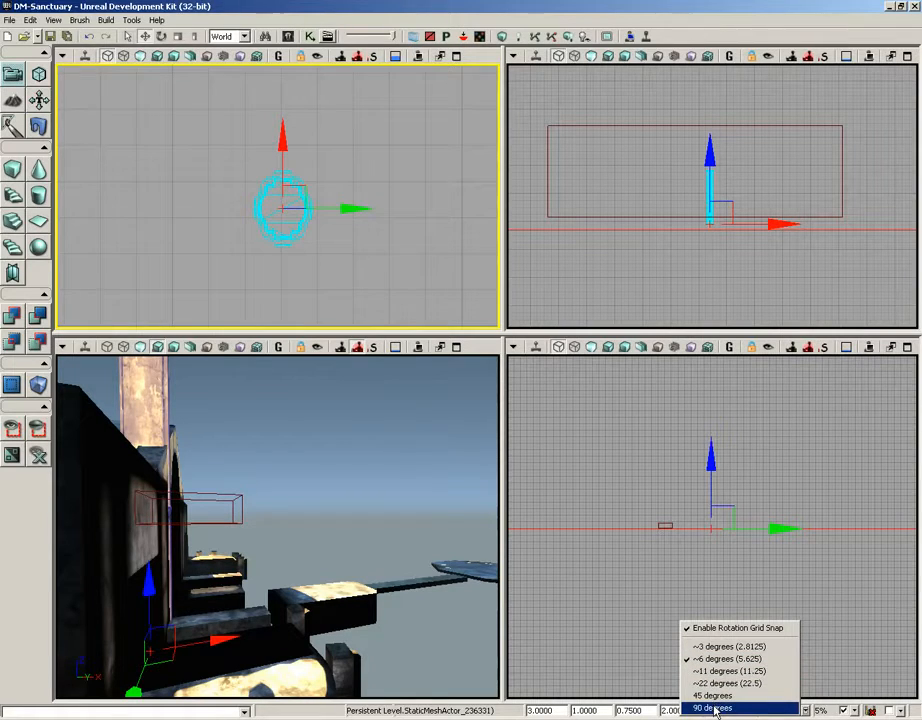
left_click(830, 711)
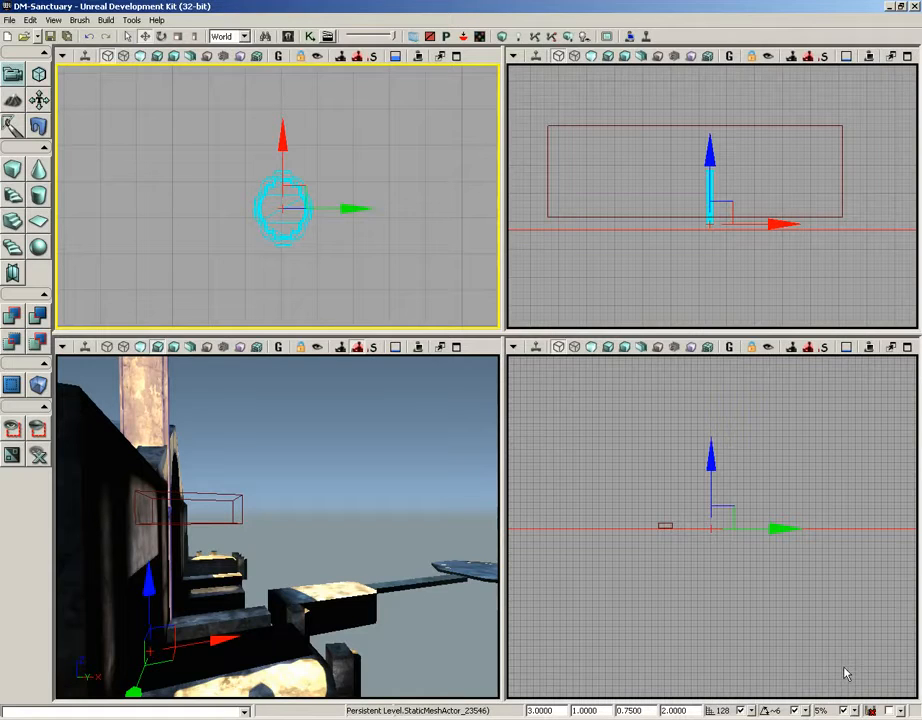
left_click(833, 710)
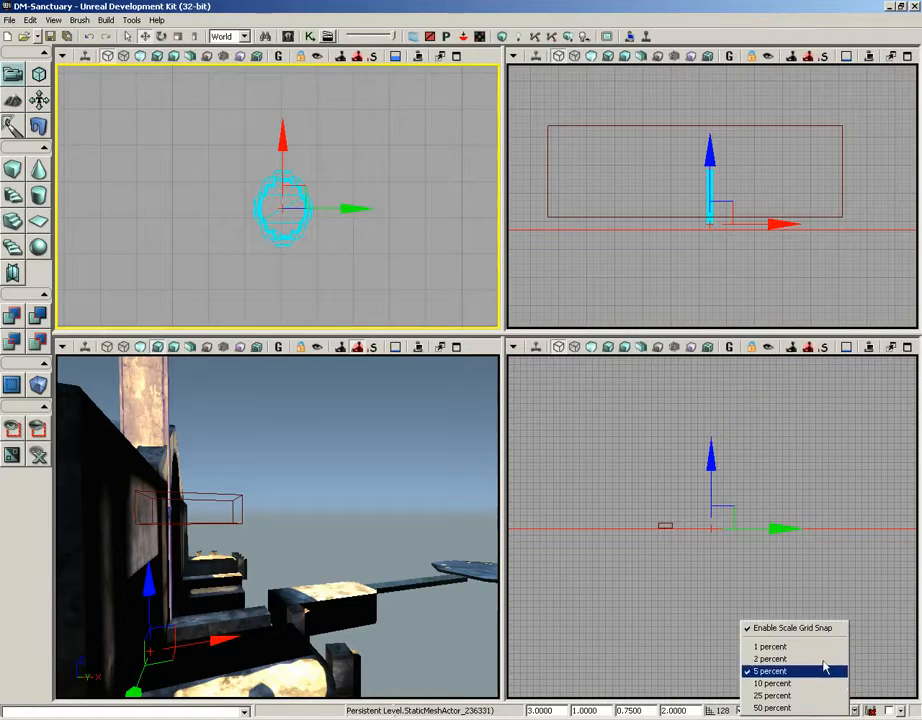
Step: Try the autosave toggle and review the available autosave intervals, keeping the 10-minute choice
left_click(886, 712)
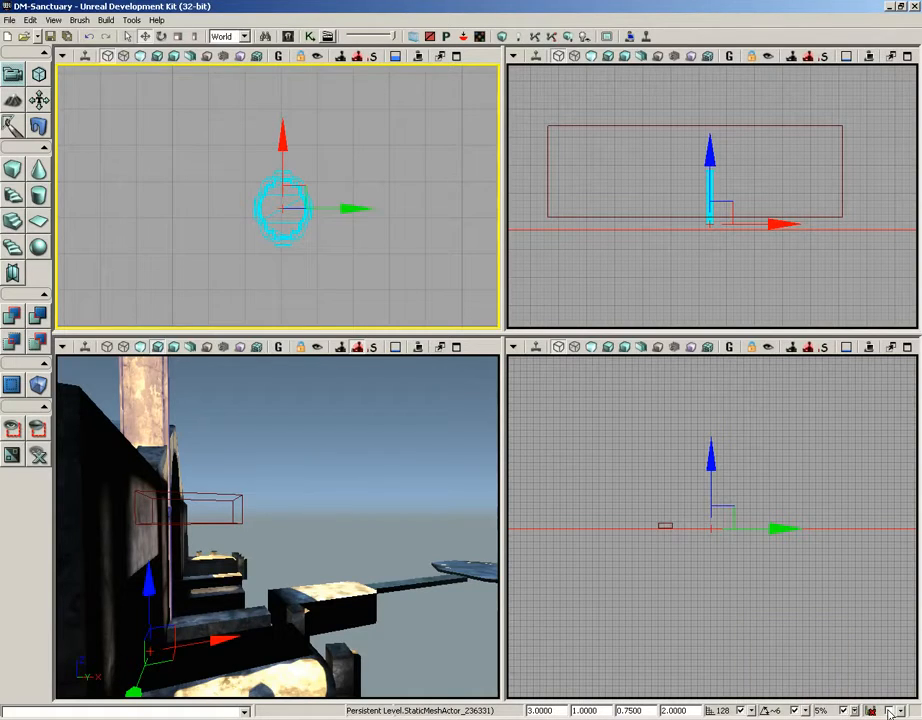
left_click(889, 711)
left_click(889, 711)
left_click(901, 711)
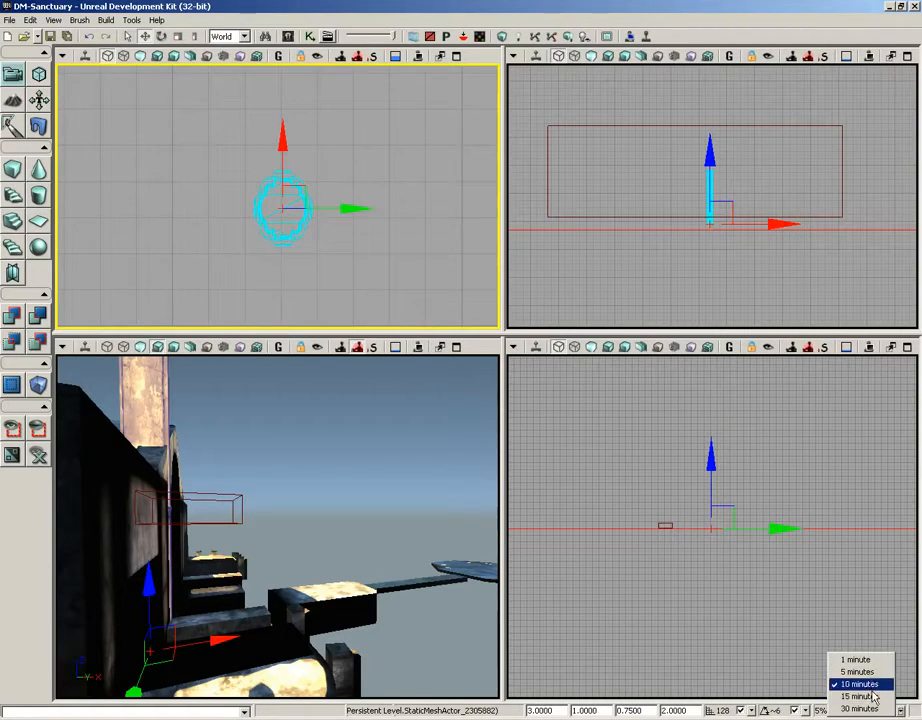
left_click_drag(407, 475, 340, 420)
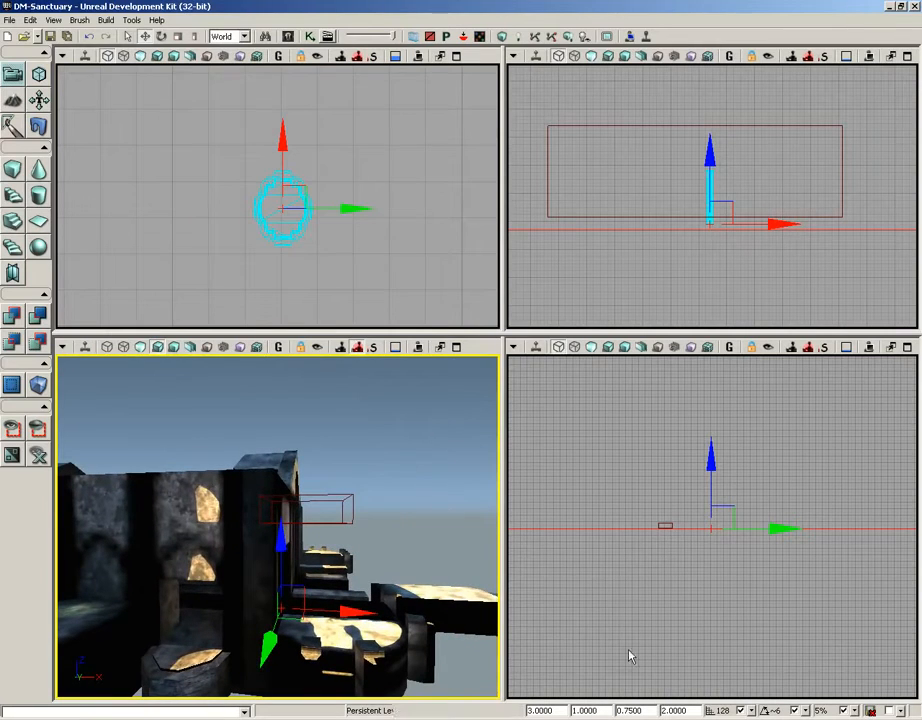